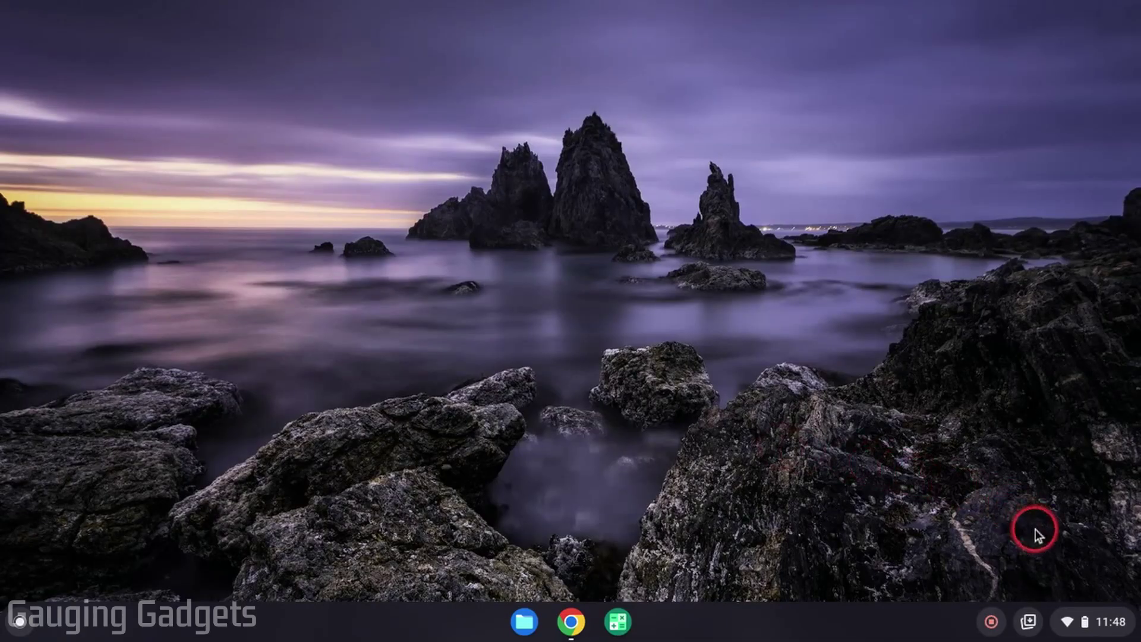
# - Open Settings from Quick Settings and go to the Bluetooth section
pyautogui.click(1111, 622)
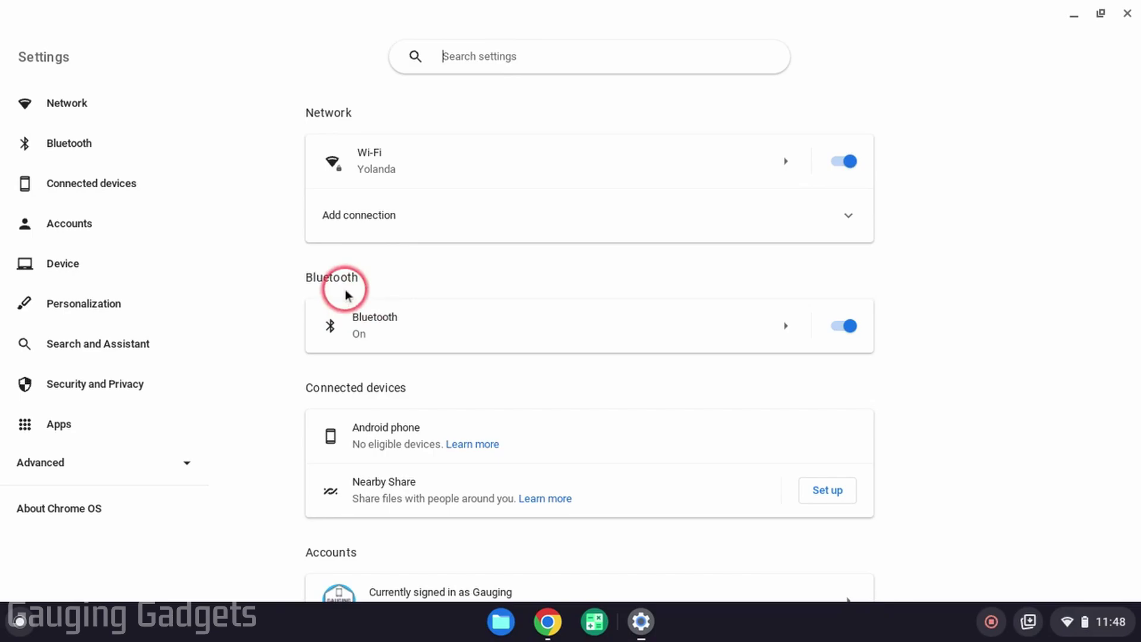
pyautogui.click(67, 147)
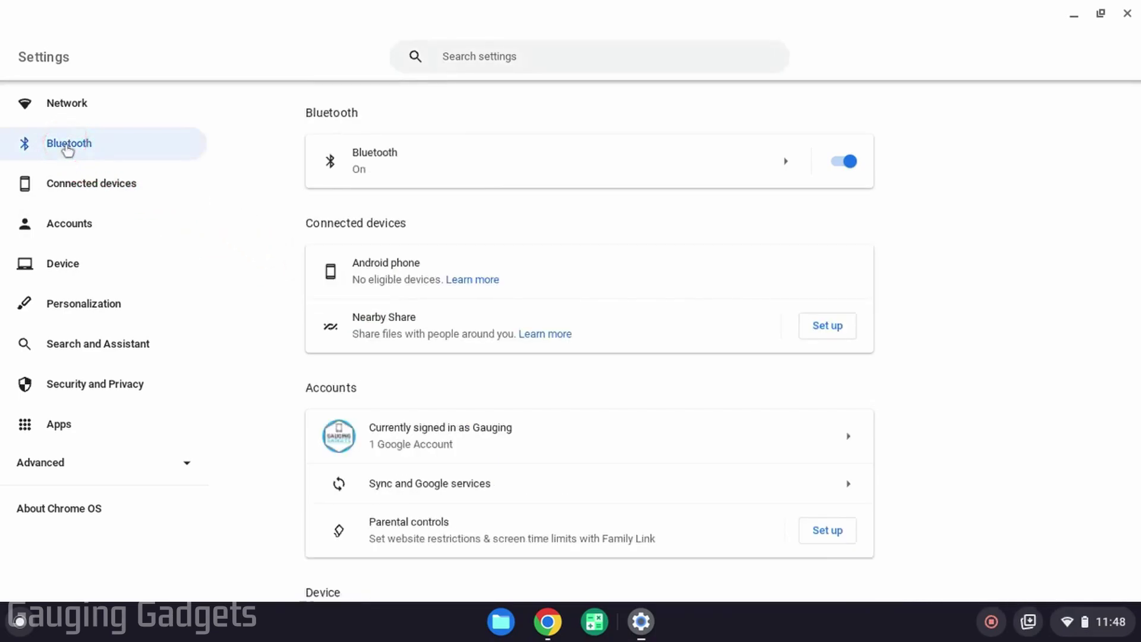
# - Open the Bluetooth devices subpage and wait for AirPods Pro under Unpaired devices
pyautogui.click(371, 158)
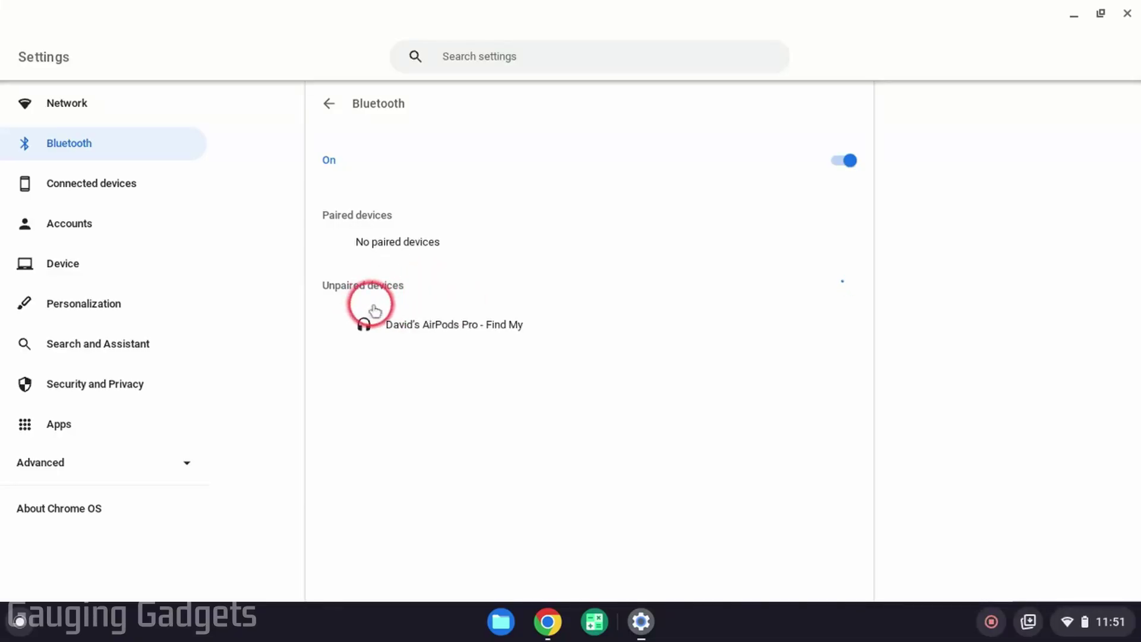
# - Select AirPods Pro under Unpaired devices to start pairing
pyautogui.click(423, 327)
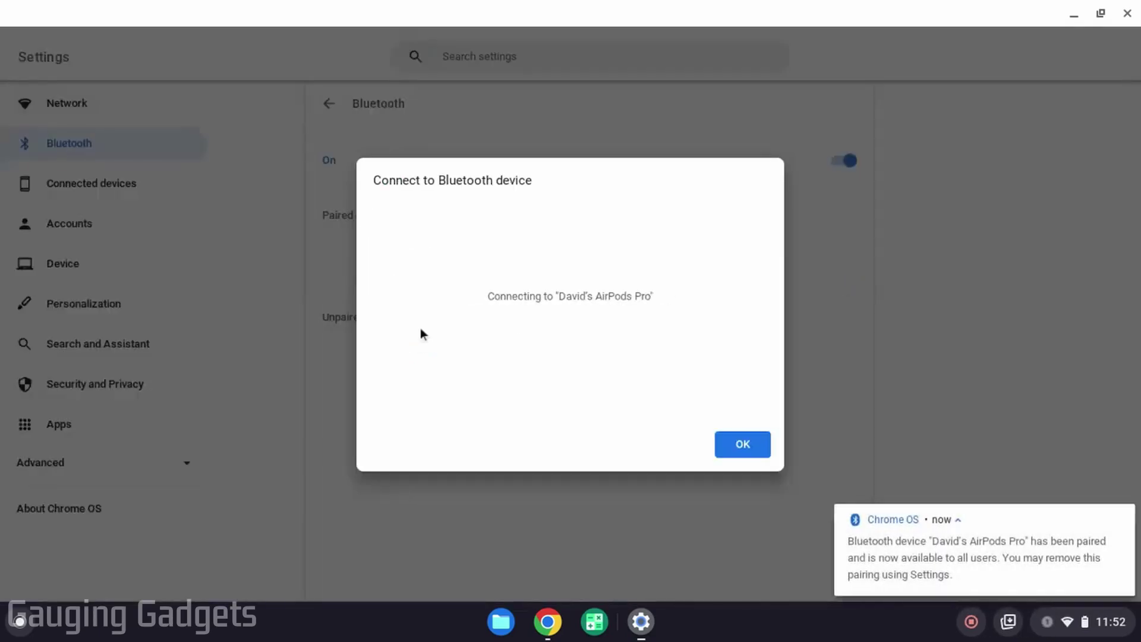